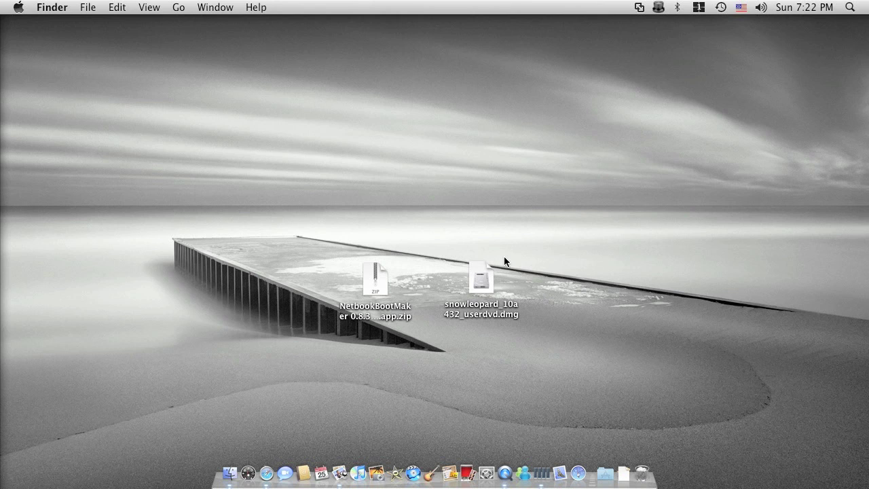
Mount the snowleopard_10a432_userdvd.dmg disk image and open Disk Utility, keeping the verification progress window out of the way.
double_click(483, 289)
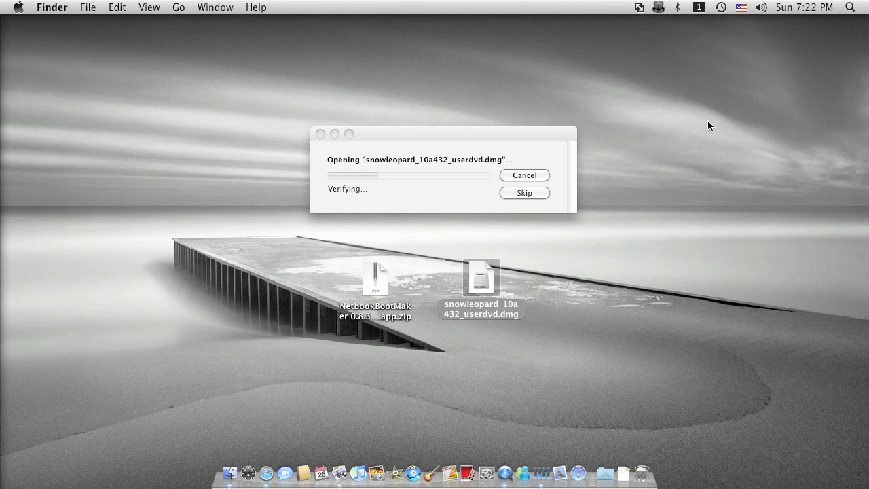
left_click(607, 471)
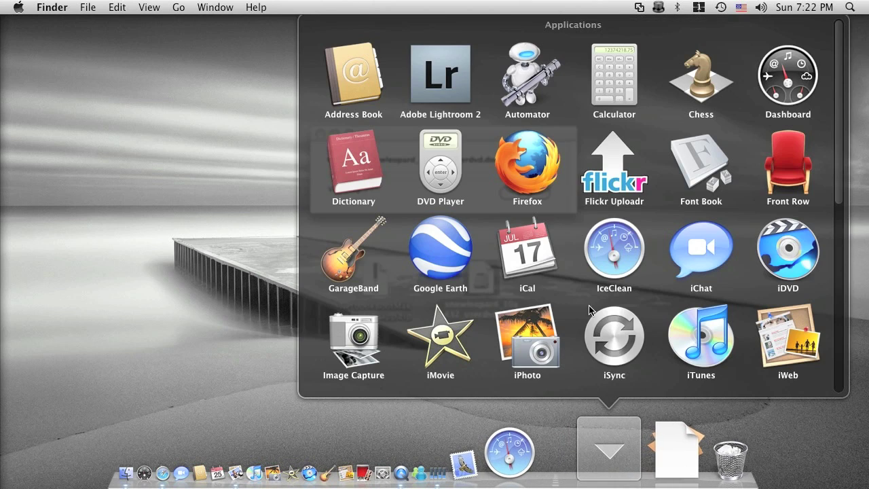
scroll(547, 216, "down", 3)
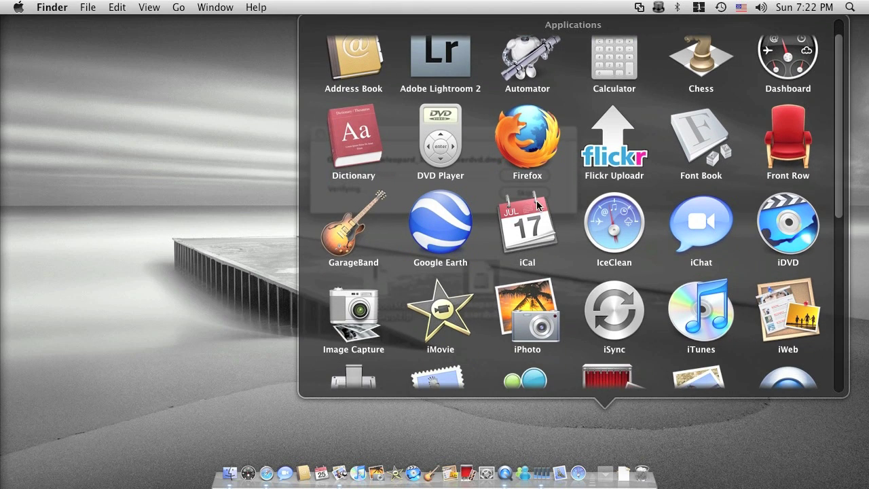
scroll(533, 170, "down", 10)
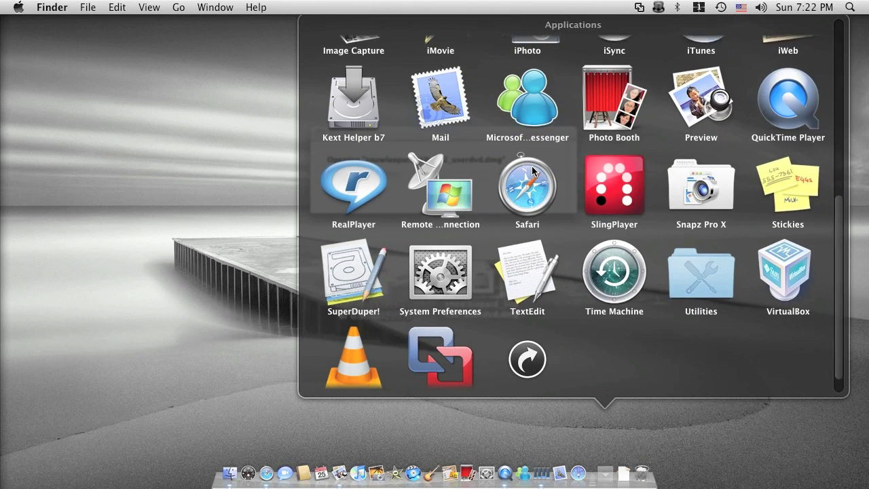
left_click(713, 269)
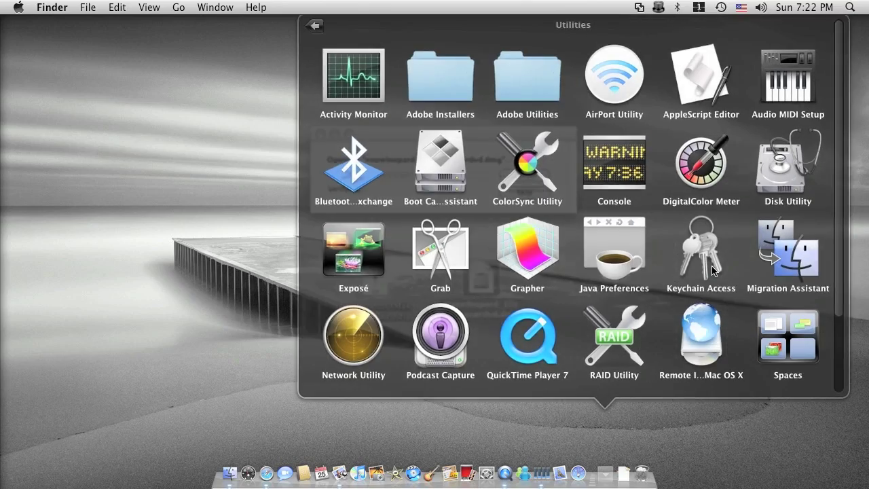
left_click(783, 174)
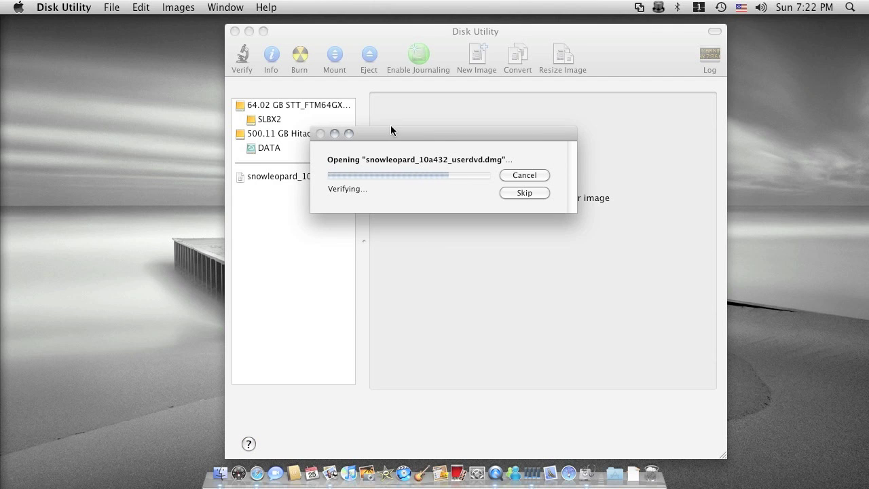
left_click_drag(391, 132, 148, 315)
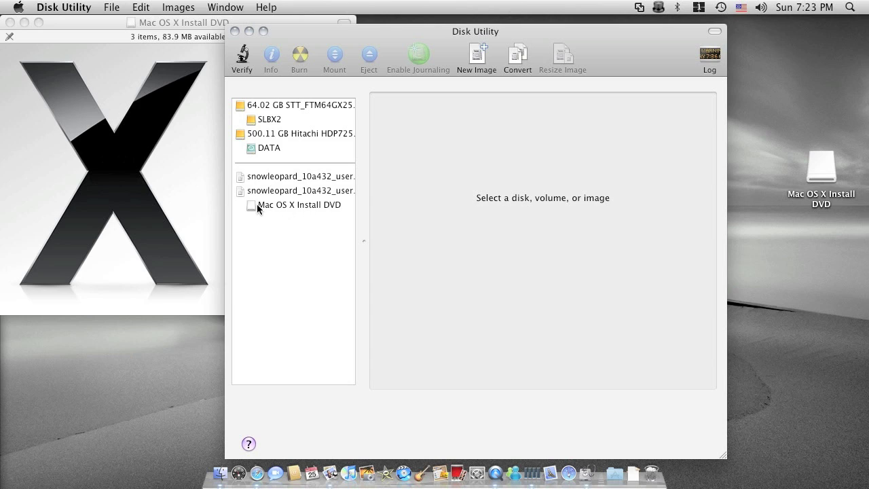
Select the mounted Mac OS X Install DVD volume in the disk list and close its Finder window.
left_click(279, 206)
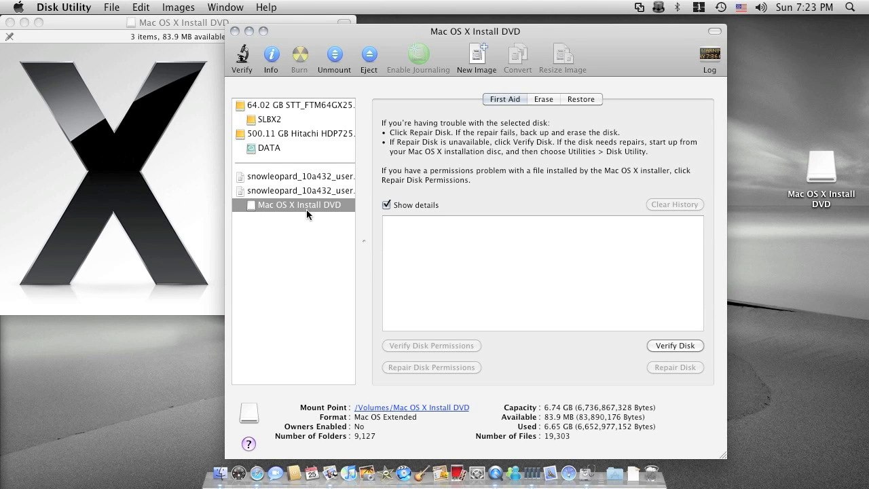
left_click(204, 191)
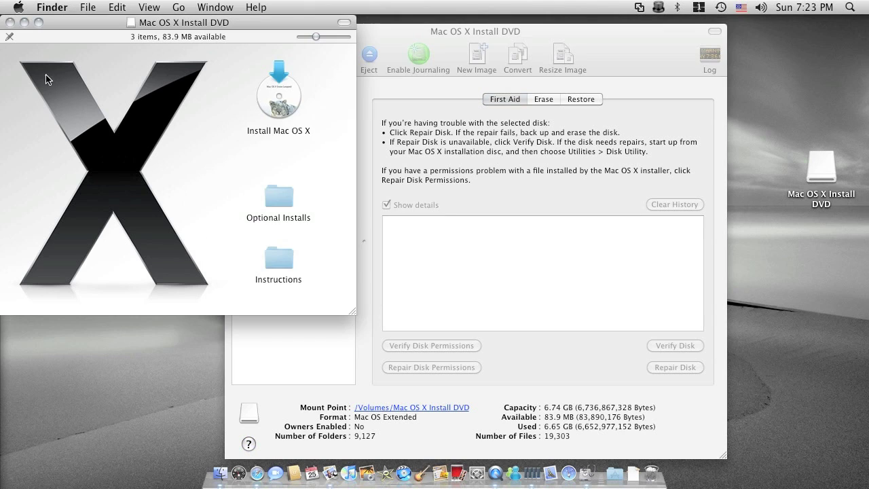
left_click(10, 23)
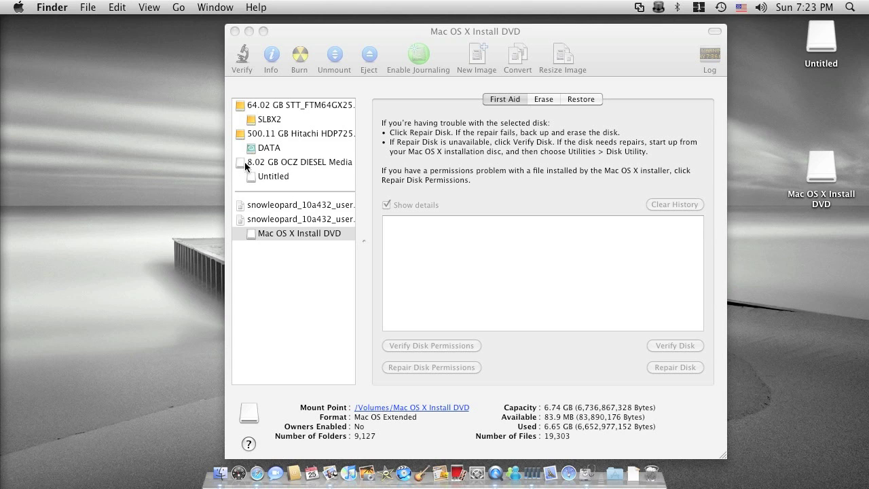
Set up the 8.02 GB OCZ DIESEL Media drive with a 1 Partition volume scheme named Netbook Installer.
left_click(301, 163)
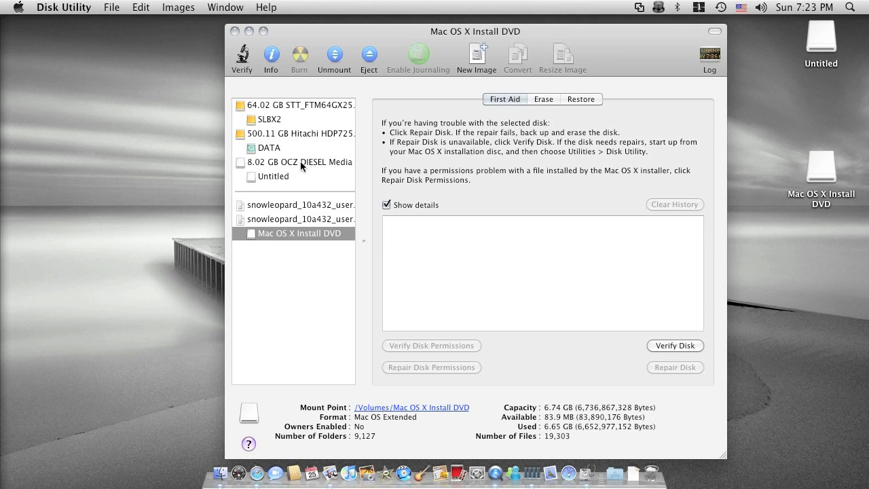
left_click(252, 162)
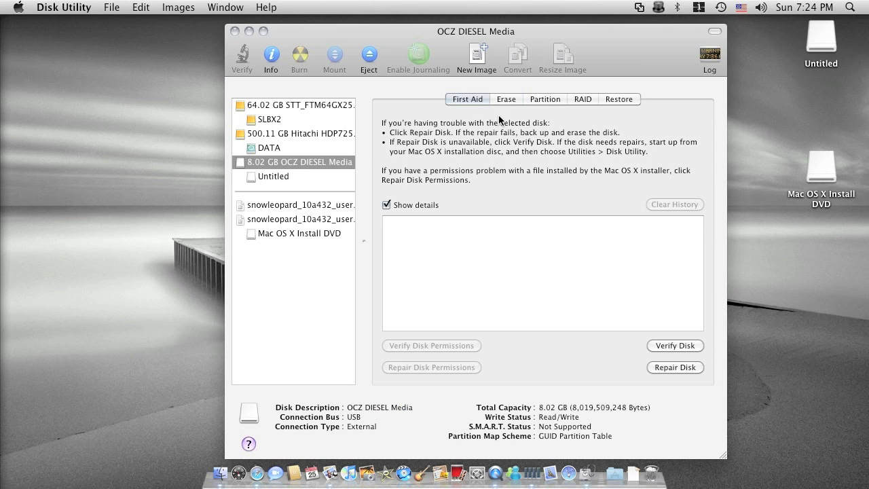
left_click(536, 100)
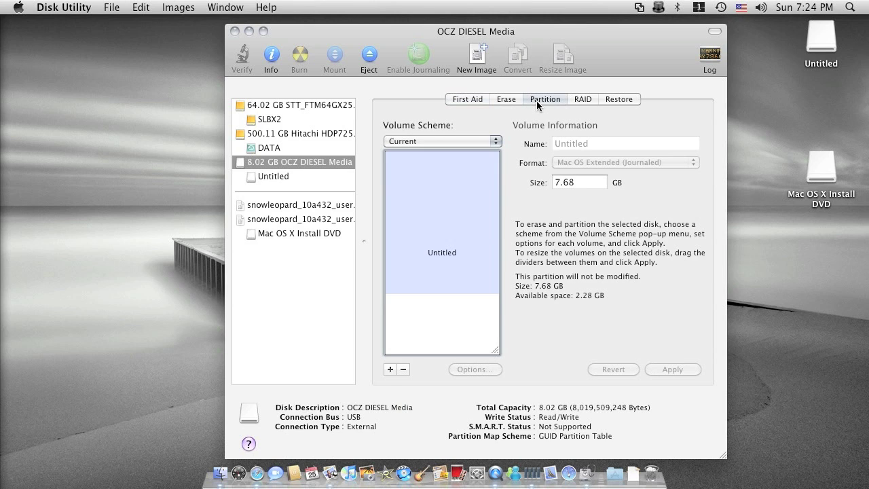
left_click(490, 140)
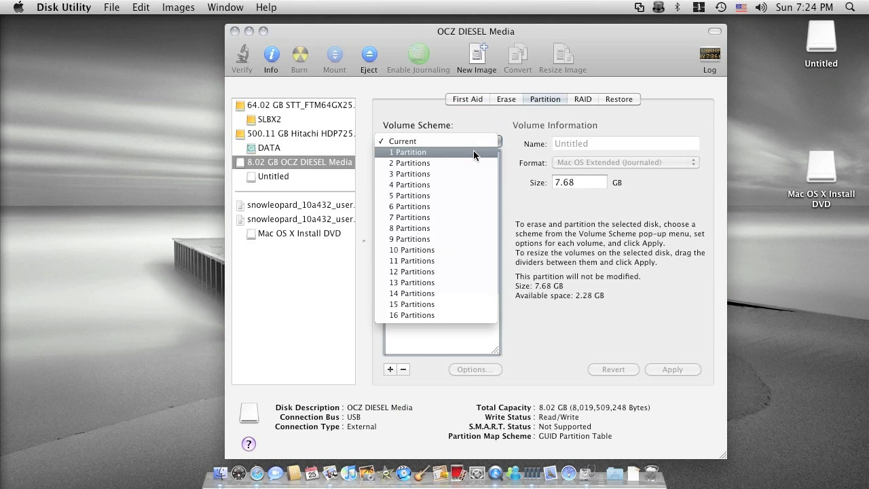
left_click(473, 151)
left_click_drag(606, 144, 519, 132)
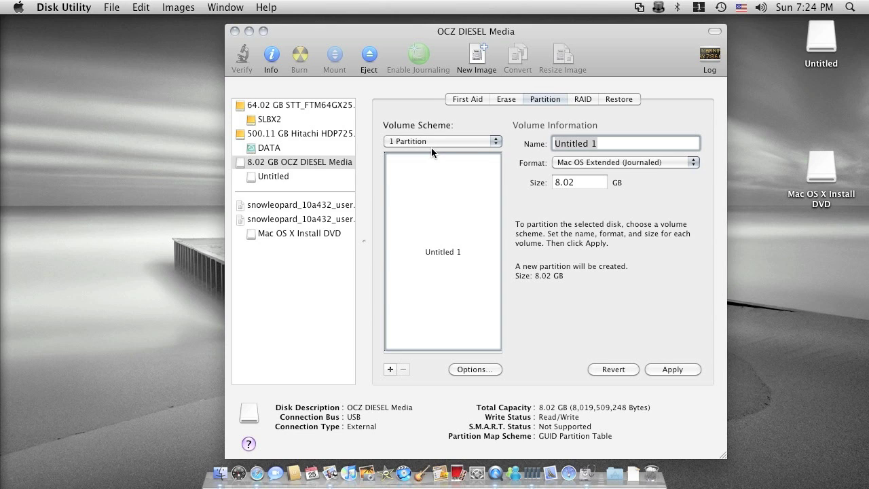
type("Ne")
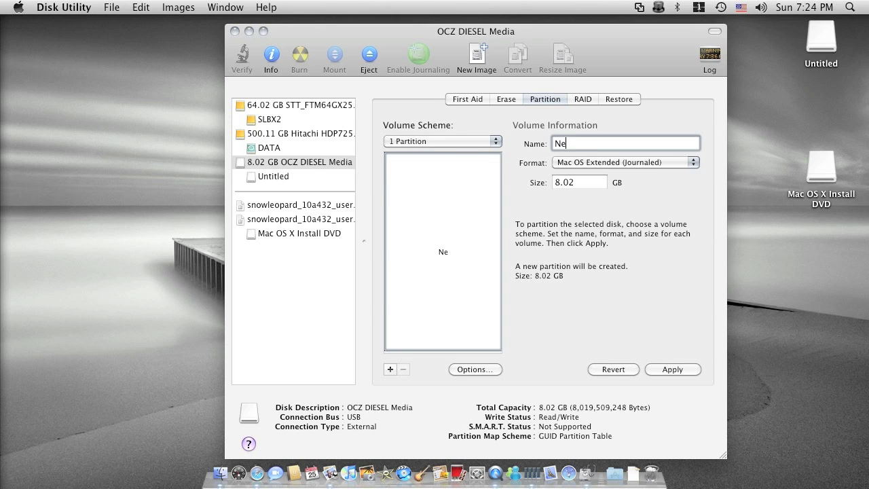
type("tbook Installer")
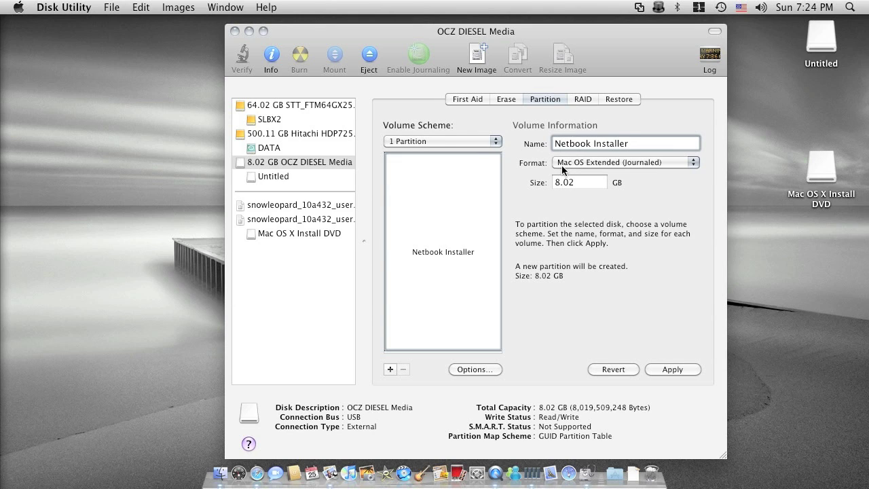
Partition the OCZ DIESEL drive as Mac OS Extended (Journaled) using the GUID Partition Table scheme.
left_click(654, 164)
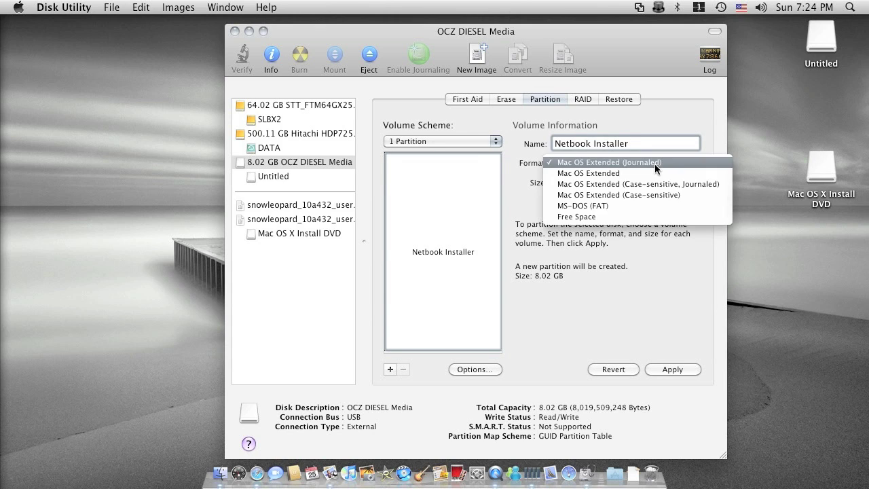
left_click(647, 161)
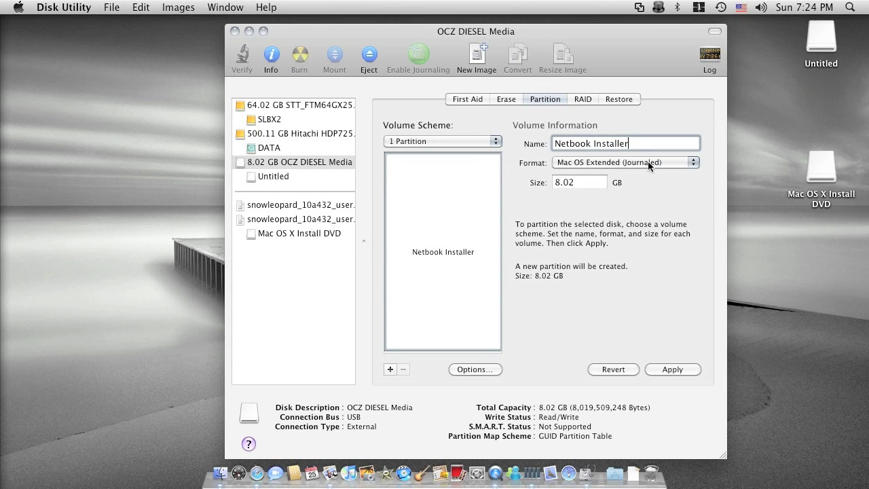
left_click(488, 369)
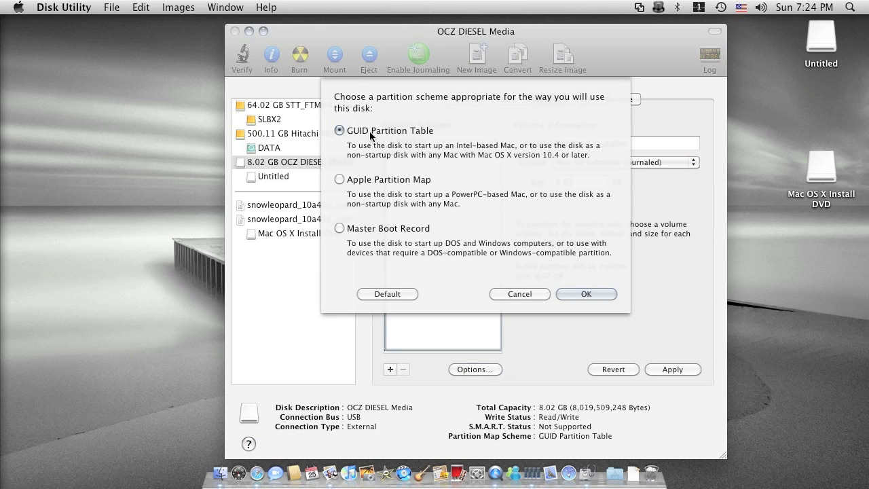
left_click(568, 292)
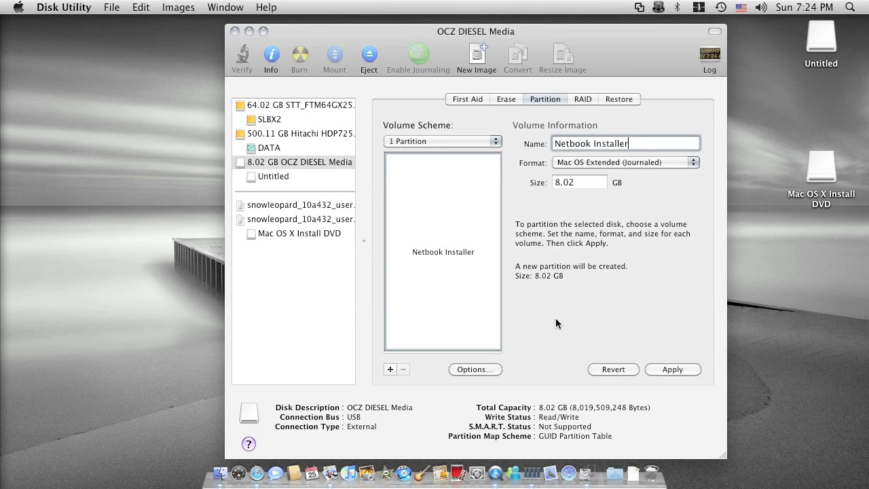
left_click(672, 370)
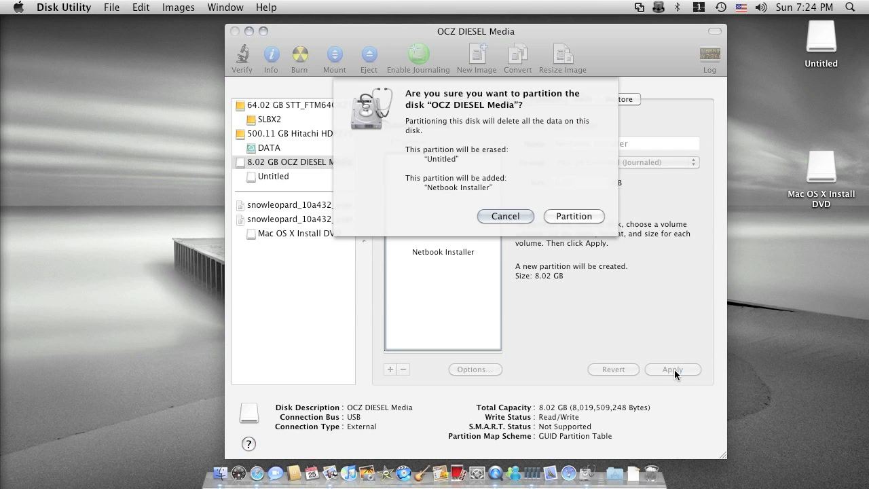
left_click(574, 216)
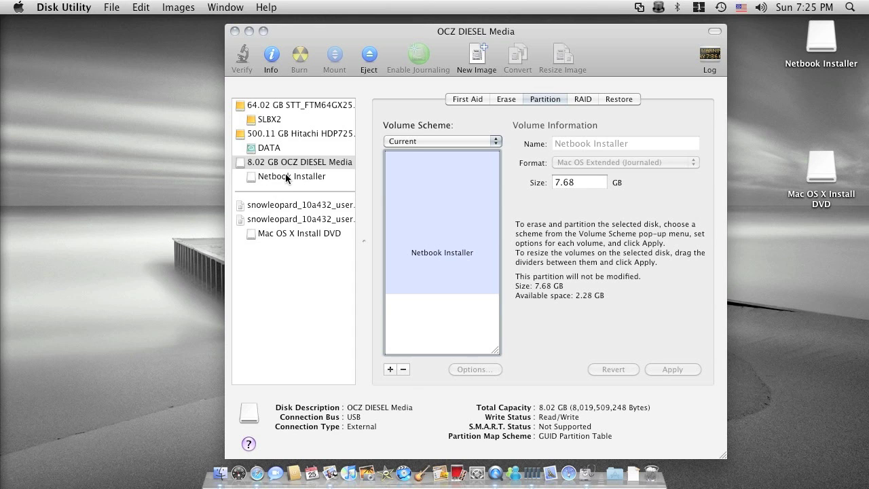
Set up a restore with Mac OS X Install DVD as the source and the Netbook Installer volume as the destination.
left_click(286, 175)
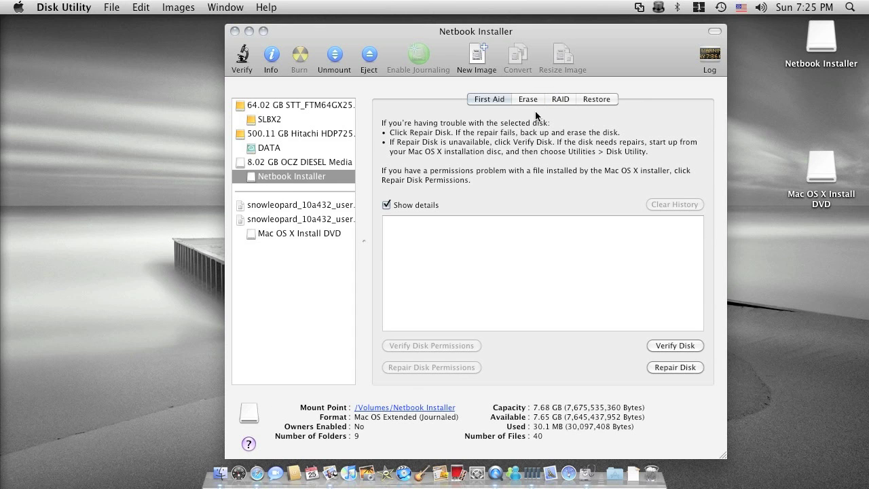
left_click(591, 101)
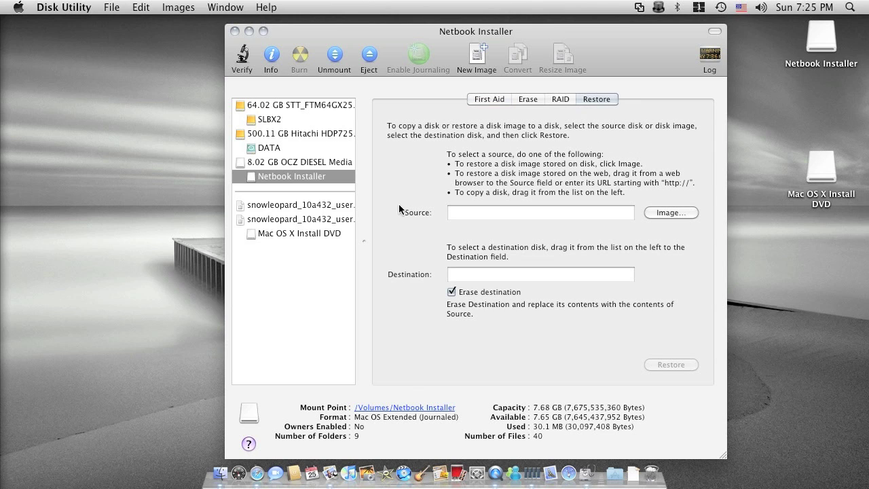
left_click(283, 234)
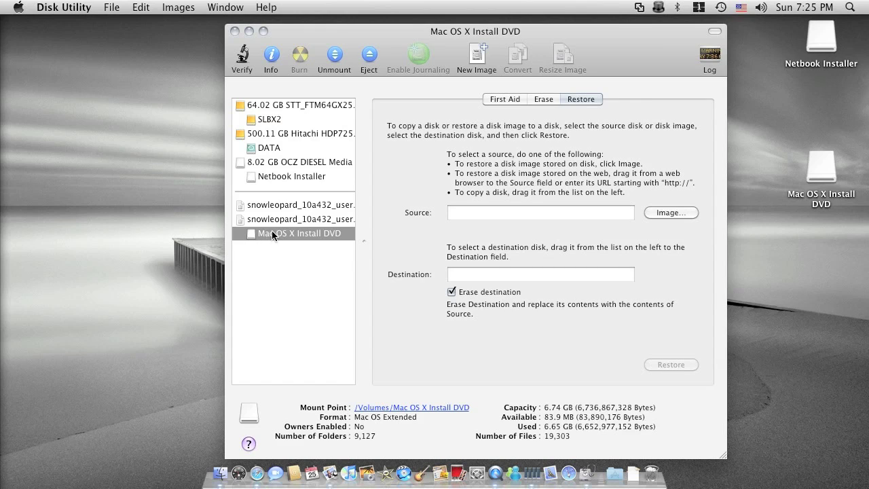
mouse_move(273, 235)
left_mouse_down()
mouse_move(293, 245)
mouse_move(435, 236)
mouse_move(485, 211)
left_mouse_up()
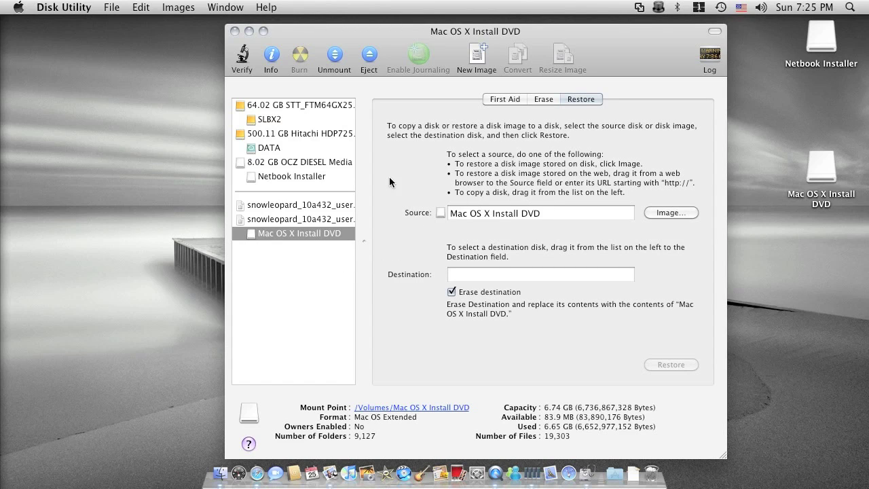
left_click_drag(309, 175, 520, 276)
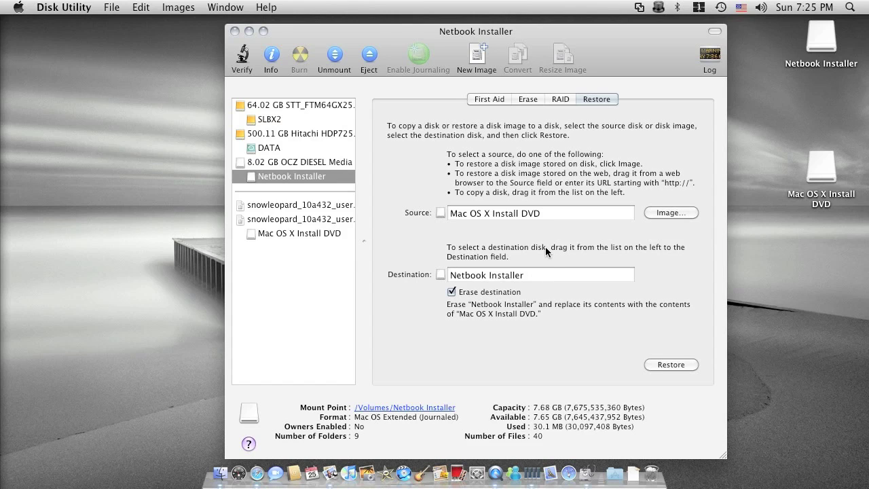
Turn off Erase destination and restore the Mac OS X Install DVD onto Netbook Installer.
left_click(453, 292)
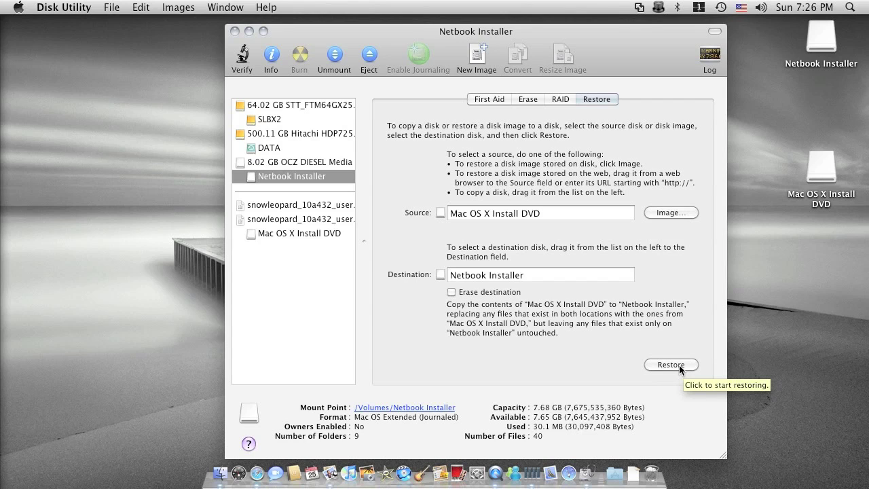
left_click(679, 365)
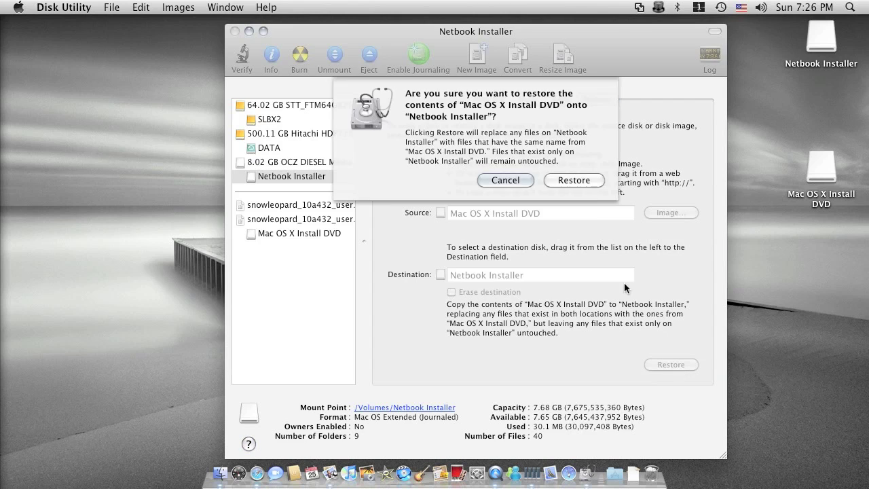
left_click(586, 183)
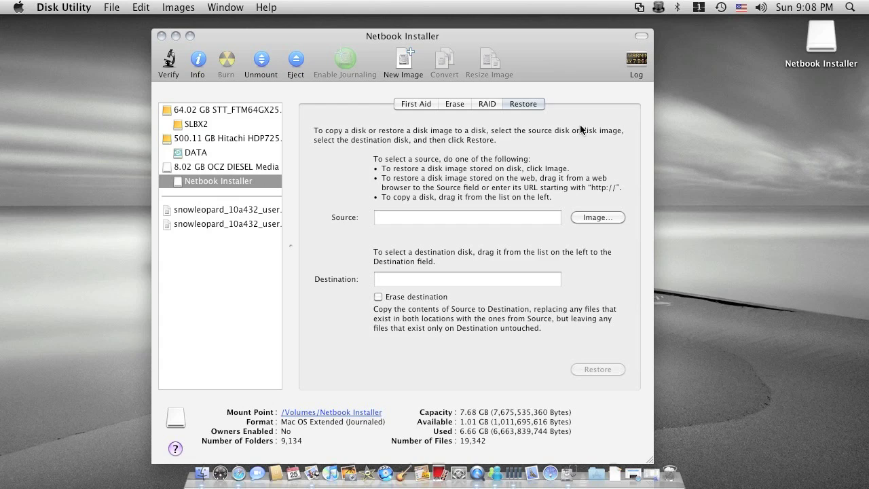
Check the contents of the Netbook Installer volume, close its window and move the volume's desktop icon nearer to the Disk Utility window.
left_click(820, 40)
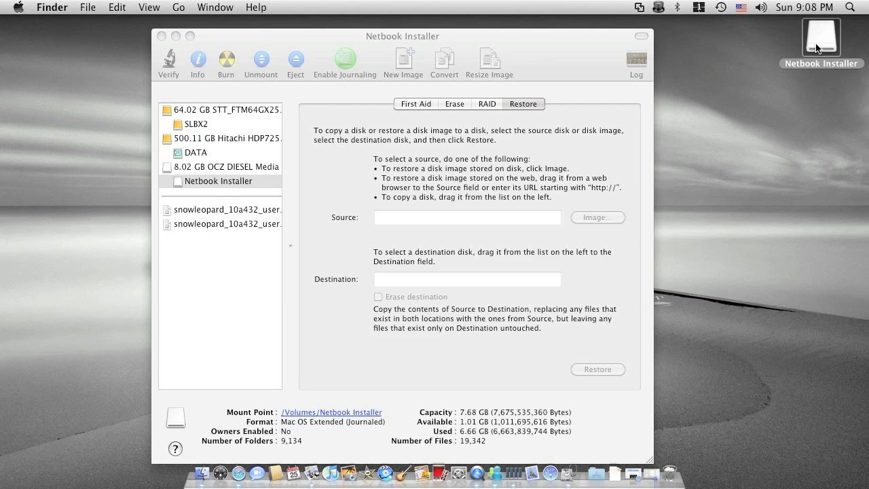
double_click(817, 48)
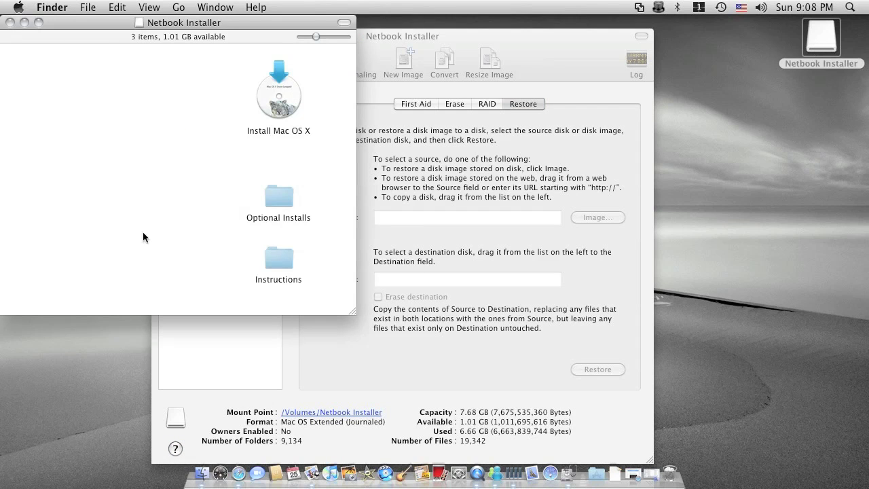
left_click(10, 22)
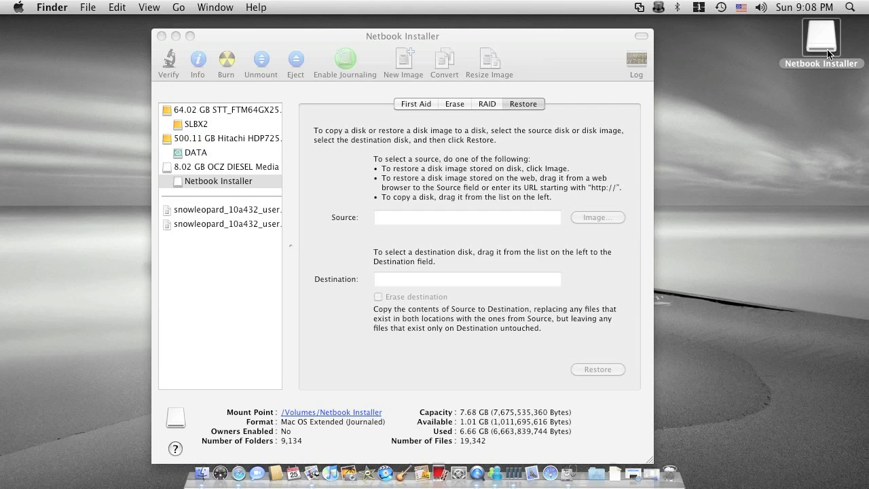
left_click_drag(828, 54, 746, 150)
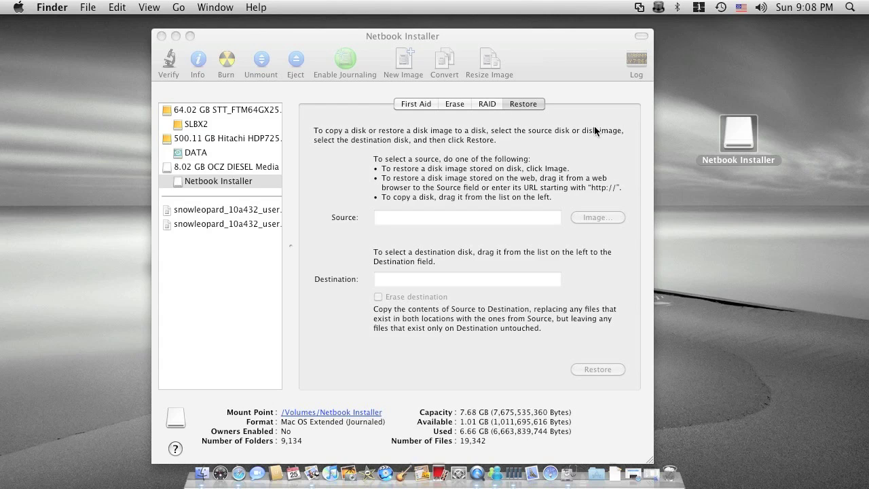
Close Disk Utility and extract the NetbookBootMaker 0.8.3 zip on the desktop, placing the archive beside the extracted application.
left_click(160, 36)
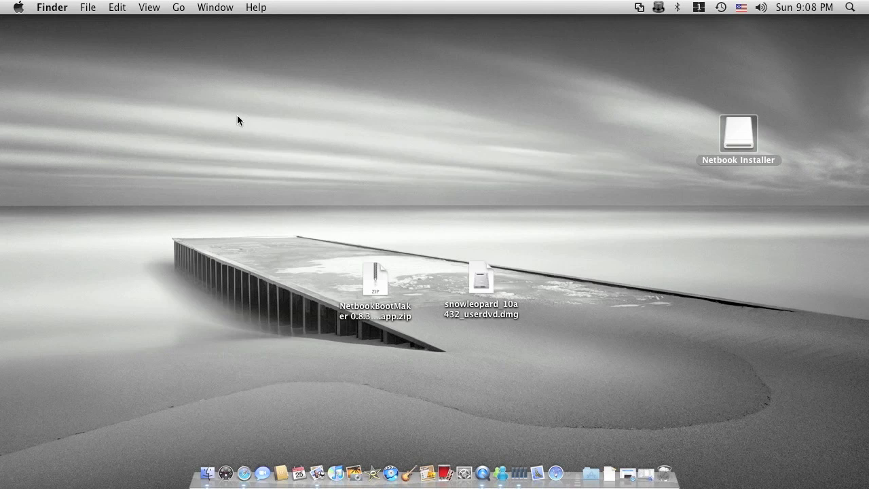
left_click_drag(385, 281, 367, 155)
left_click(507, 178)
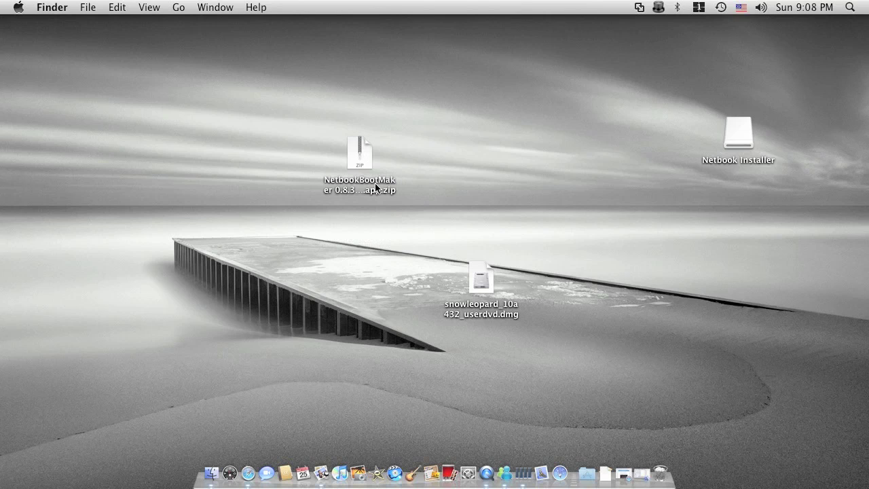
double_click(360, 166)
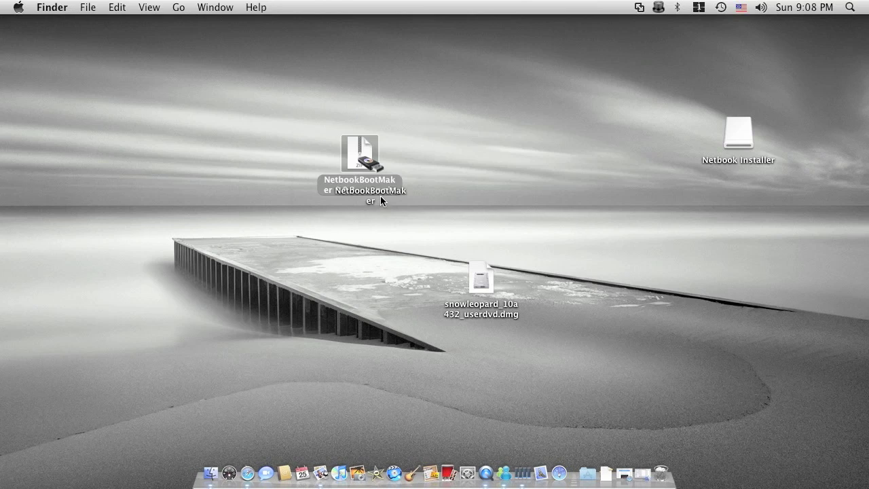
left_click_drag(373, 175, 497, 177)
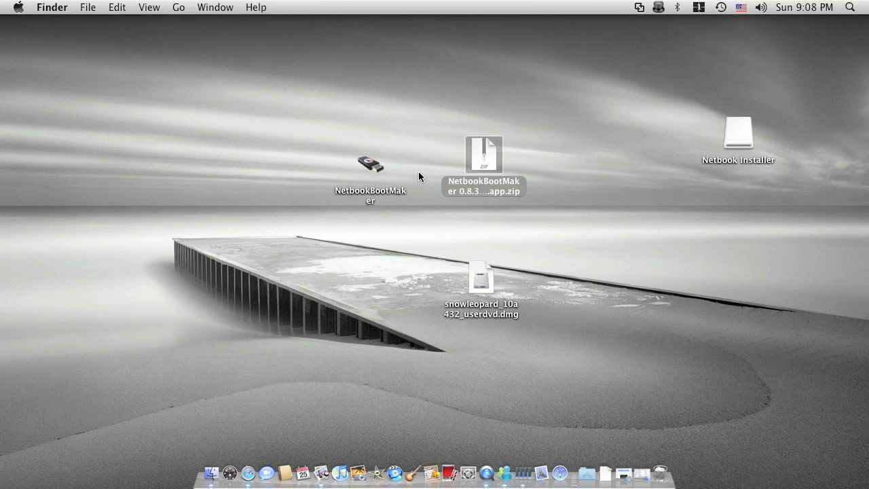
Launch NetbookBootMaker, allowing the downloaded application to open, and choose Netbook Installer as the USB partition.
double_click(367, 167)
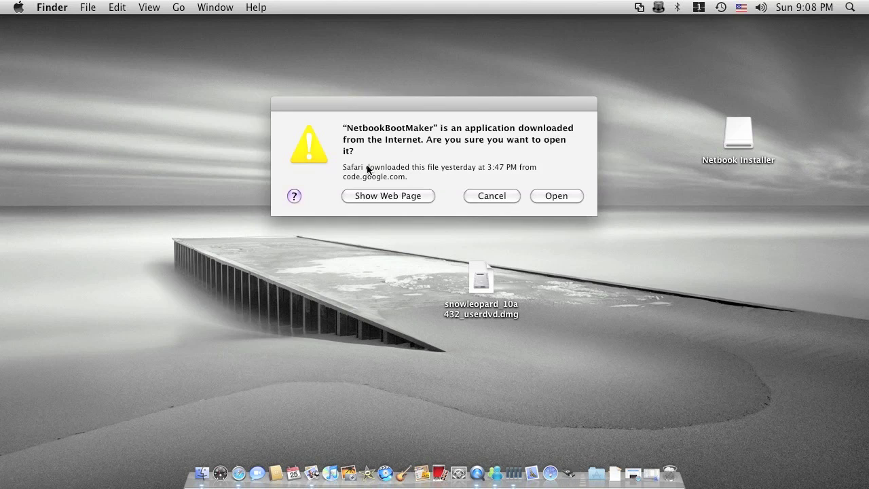
left_click(555, 195)
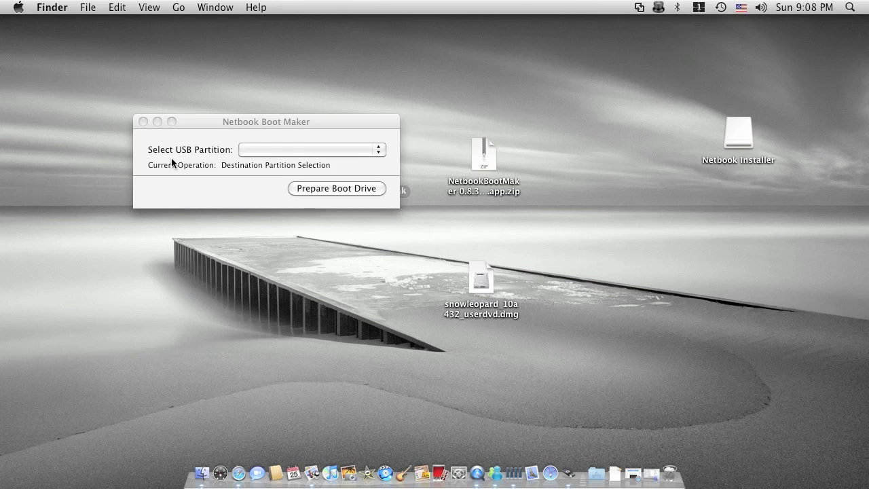
left_click(375, 152)
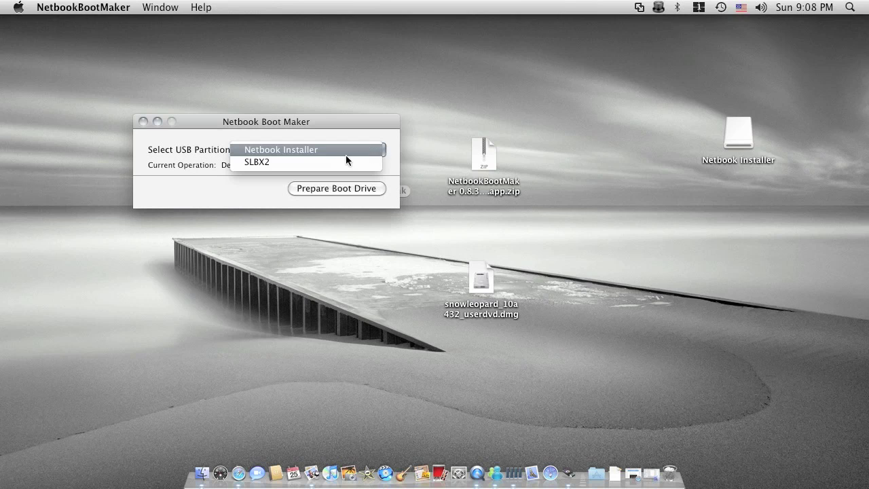
left_click(258, 150)
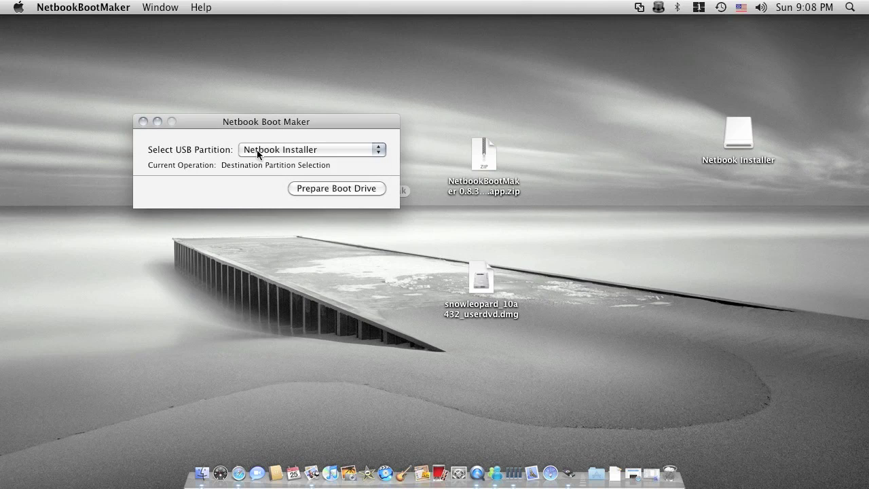